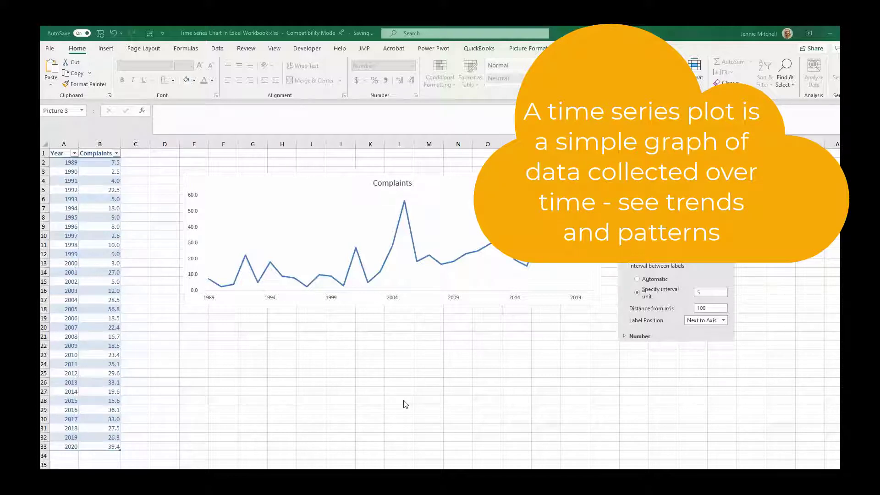
# Move the Format Axis picture down and away from the existing Complaints chart
pyautogui.click(64, 161)
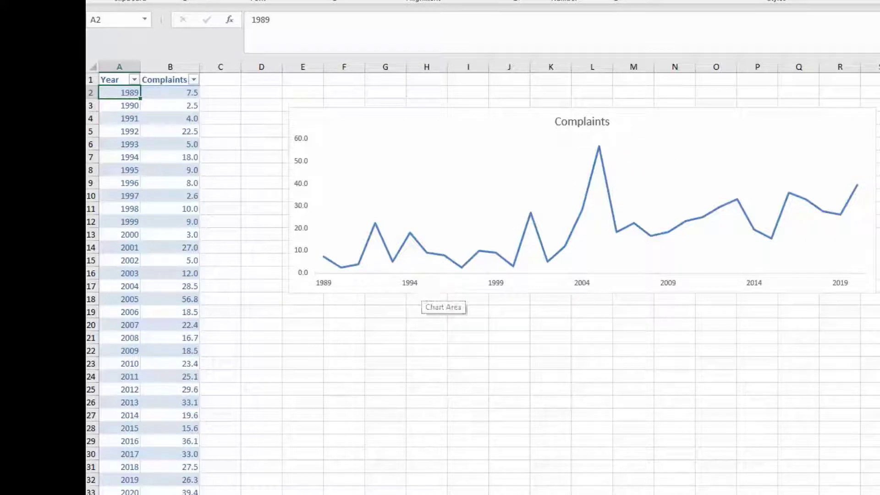
pyautogui.doubleClick(419, 284)
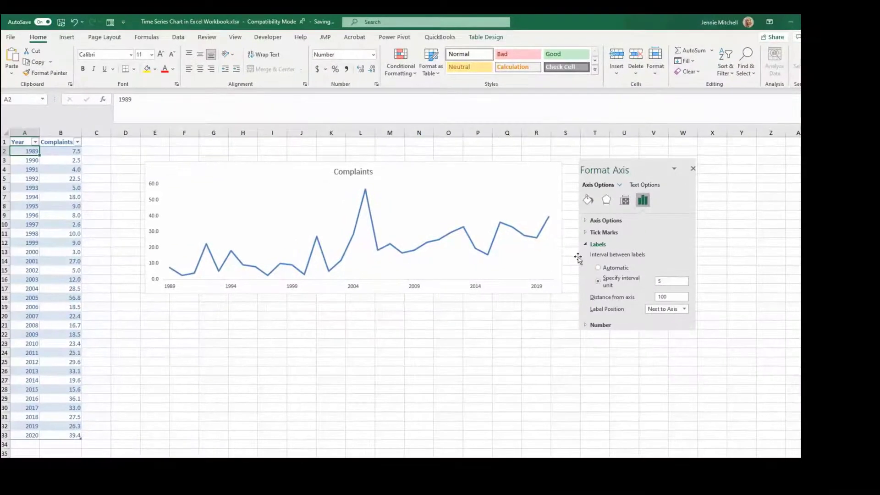
pyautogui.click(577, 258)
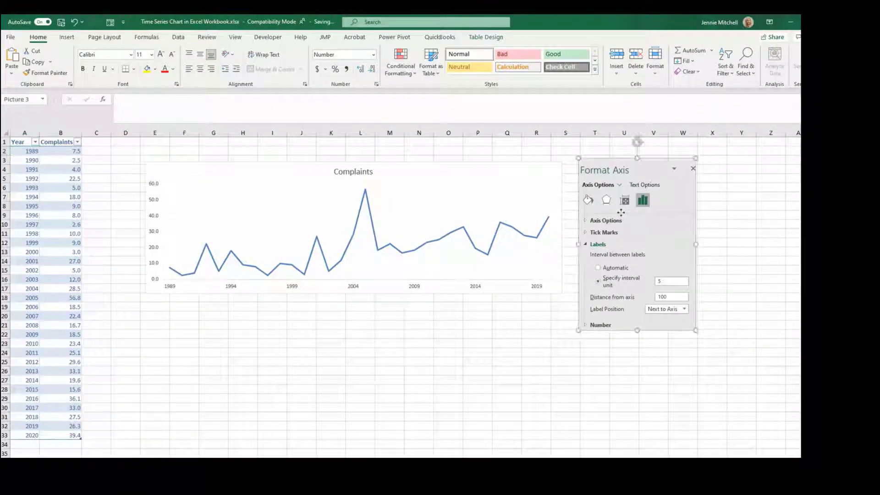
pyautogui.moveTo(621, 211); pyautogui.dragTo(629, 210)
pyautogui.moveTo(675, 187); pyautogui.dragTo(747, 311)
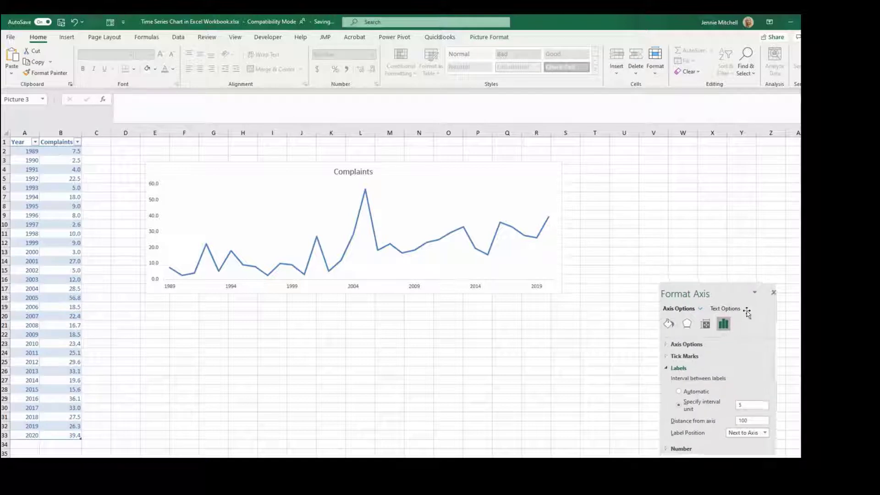
# Insert the recommended Line chart from the Year and Complaints table and widen it on both sides
pyautogui.click(211, 204)
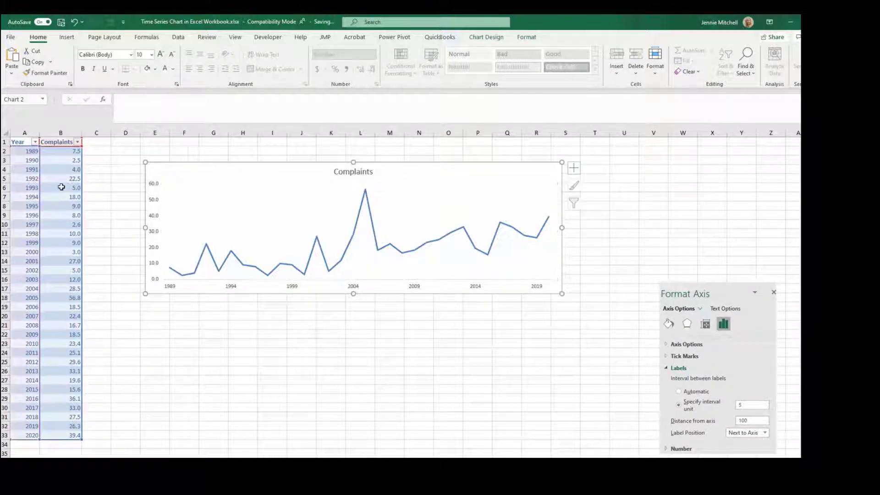
pyautogui.click(29, 162)
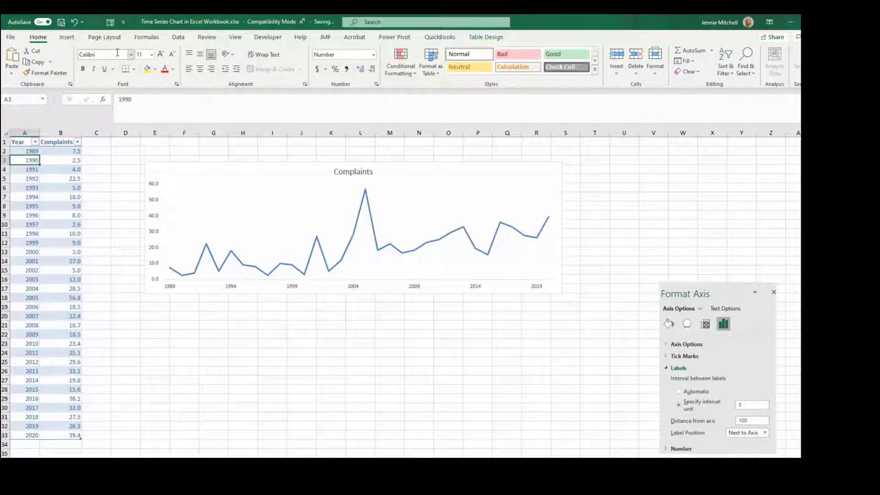
pyautogui.click(67, 37)
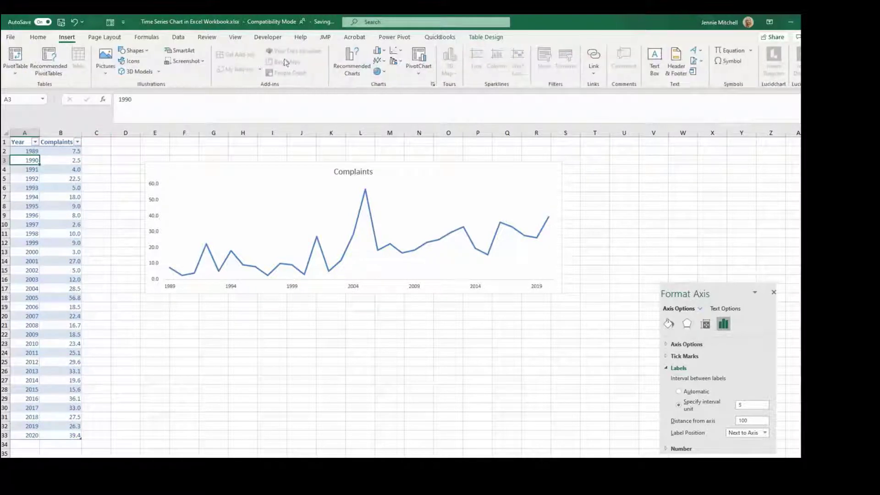
pyautogui.click(354, 72)
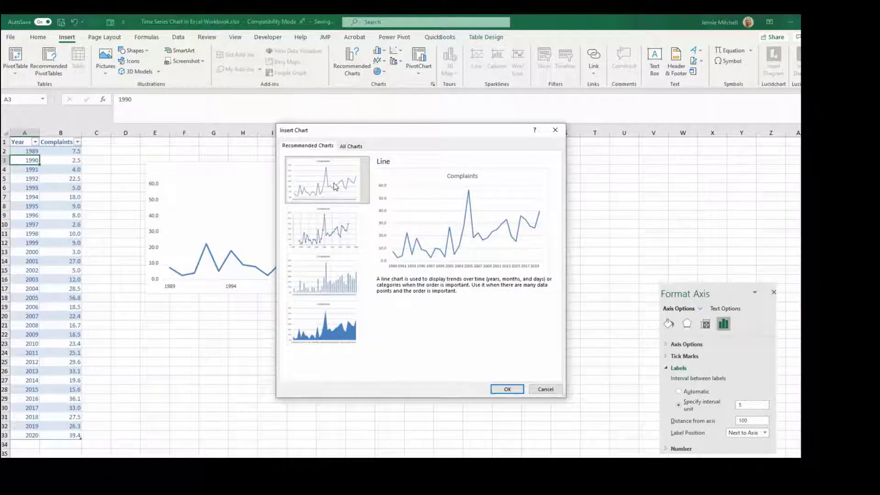
pyautogui.click(507, 389)
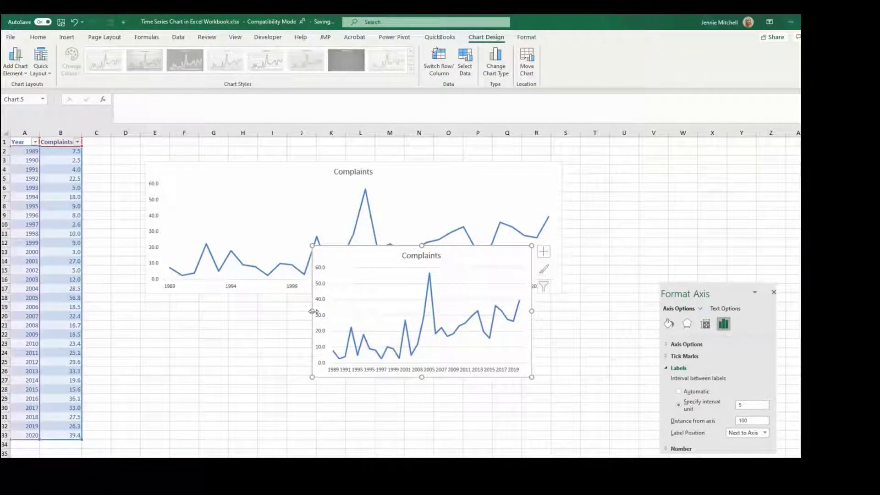
pyautogui.moveTo(313, 311); pyautogui.dragTo(149, 315)
pyautogui.moveTo(531, 311); pyautogui.dragTo(605, 312)
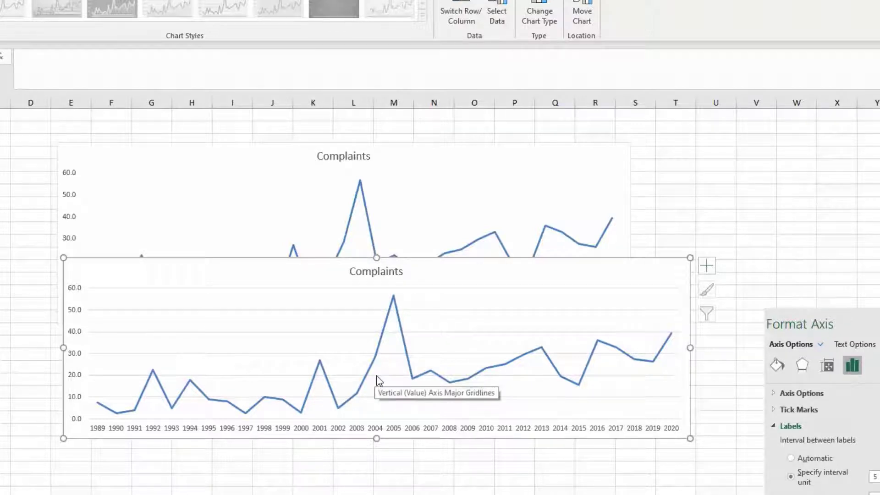
# Set the new chart's horizontal axis labels to a specified interval unit of 5
pyautogui.click(401, 431)
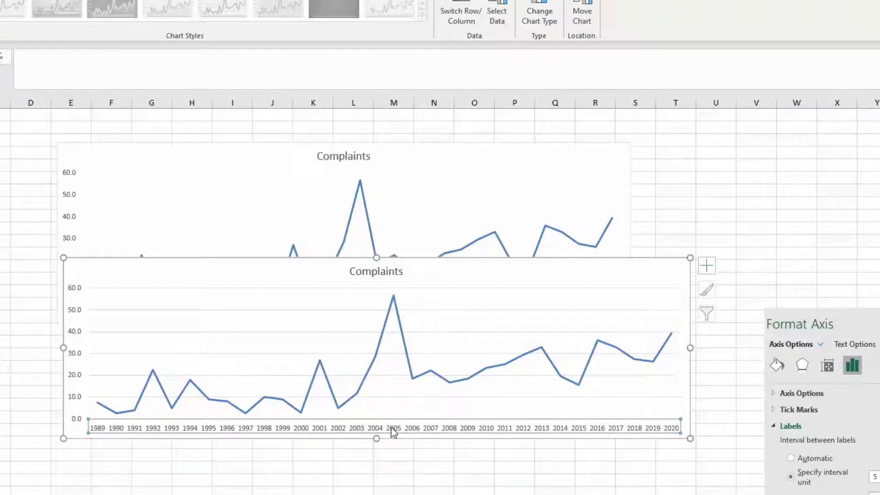
pyautogui.rightClick(393, 432)
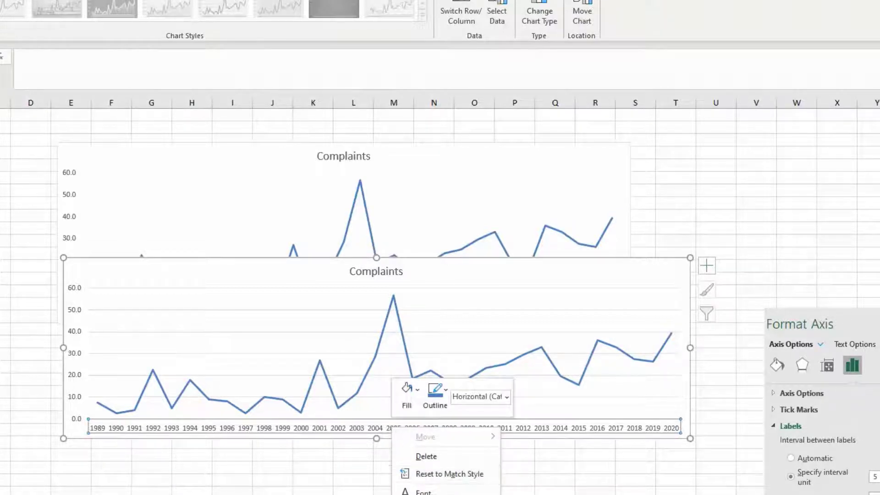
pyautogui.click(428, 465)
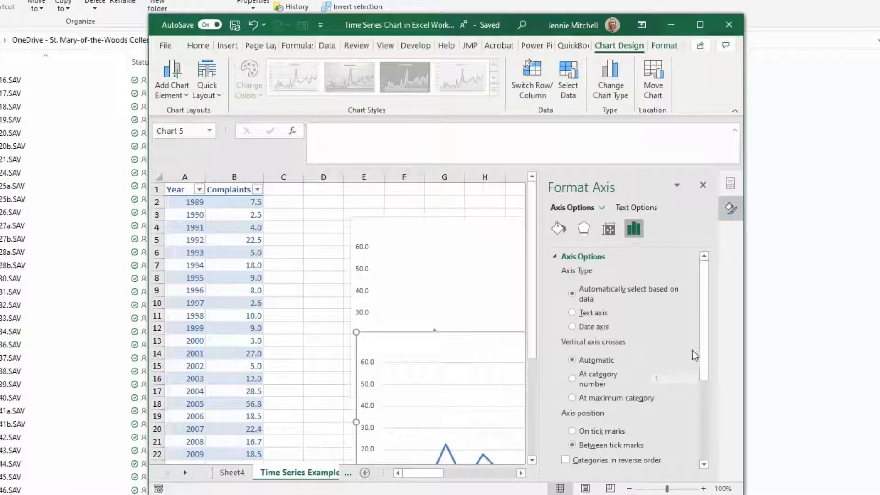
pyautogui.moveTo(710, 331); pyautogui.dragTo(709, 427)
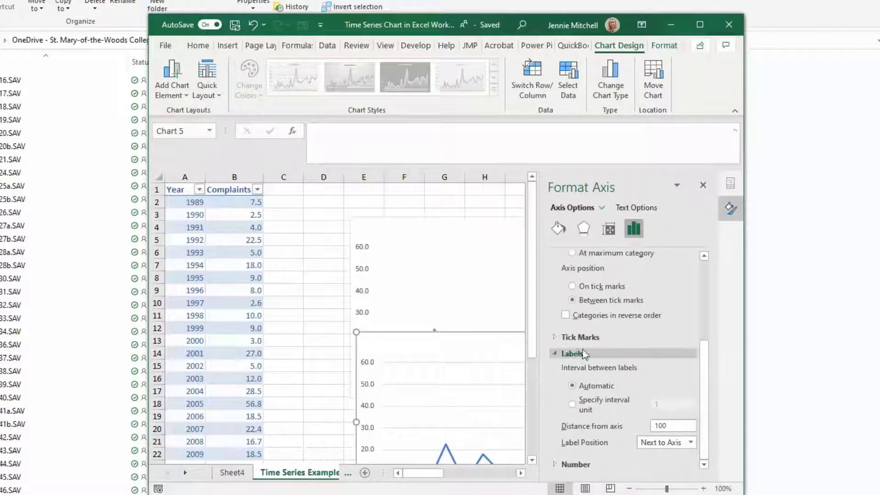
pyautogui.click(599, 404)
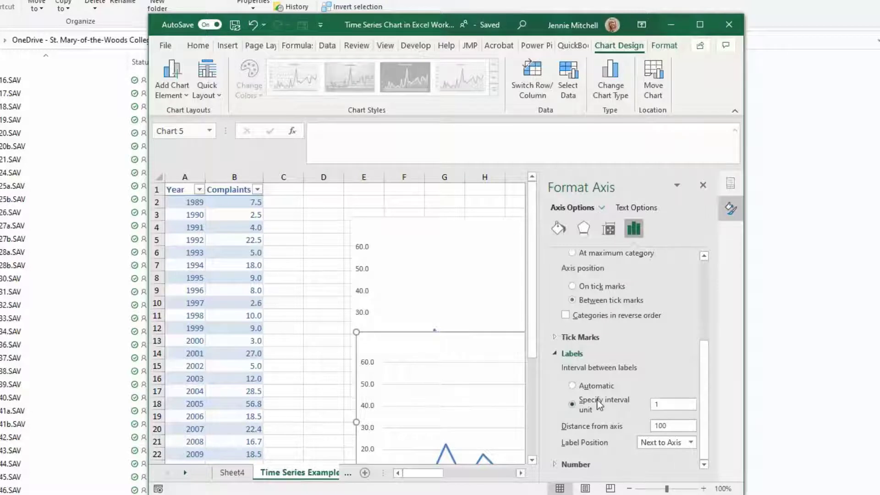
pyautogui.click(653, 405)
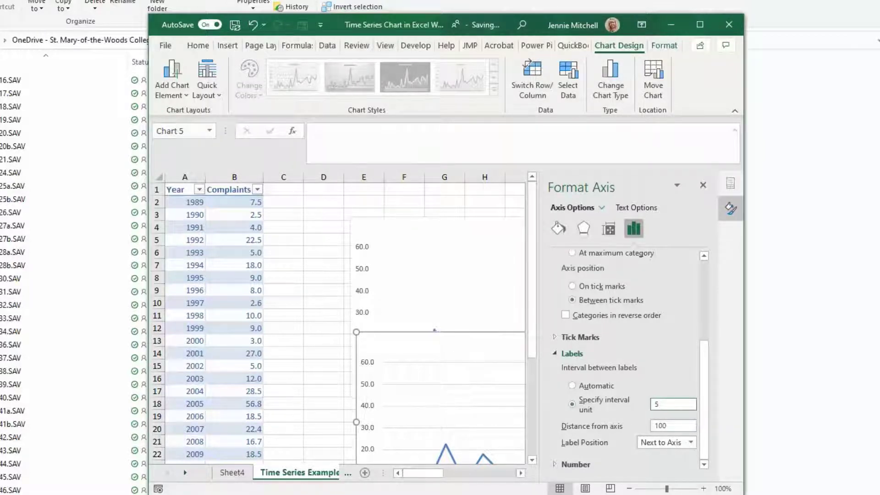
pyautogui.write('5')
pyautogui.press('Tab')
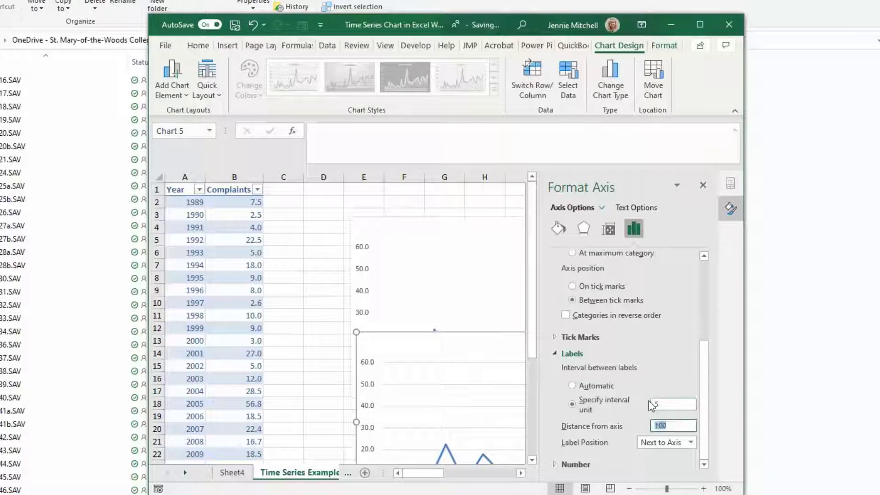
# Maximize the workbook window and delete the newly inserted Complaints chart
pyautogui.click(699, 25)
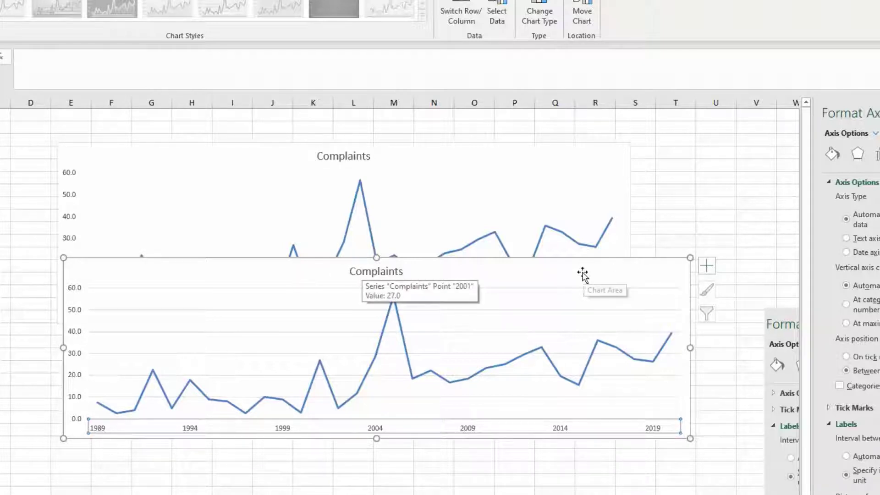
pyautogui.click(566, 276)
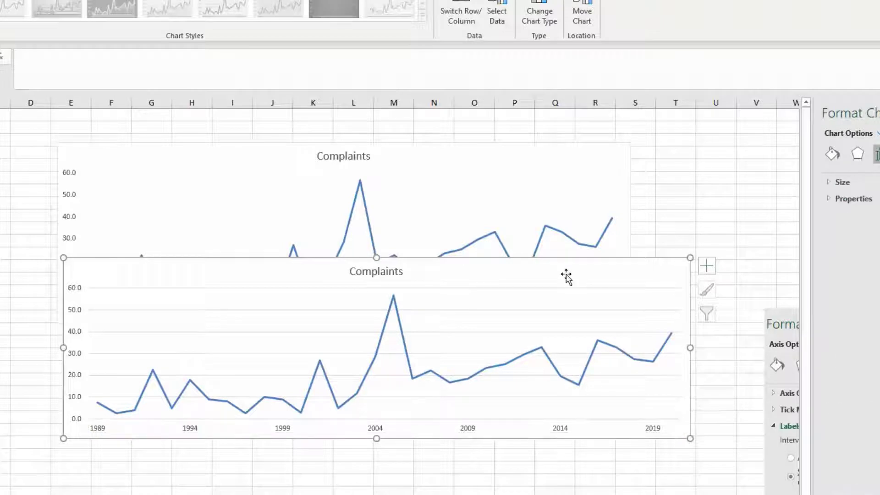
pyautogui.press('Delete')
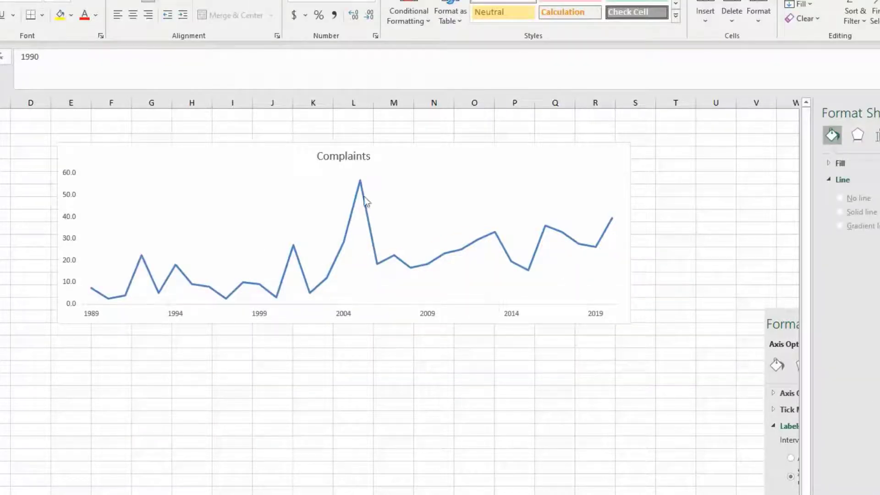
# Select the remaining Complaints chart's title, vertical axis and horizontal axis in turn to examine them
pyautogui.click(349, 163)
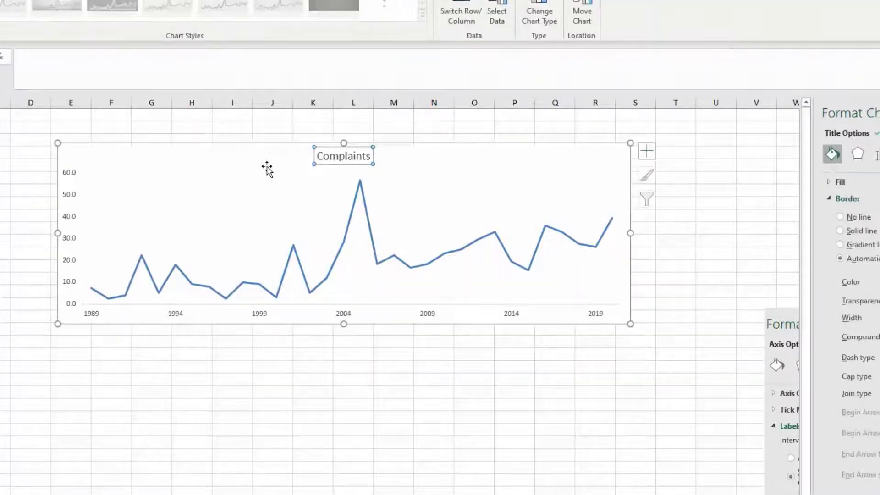
pyautogui.click(69, 177)
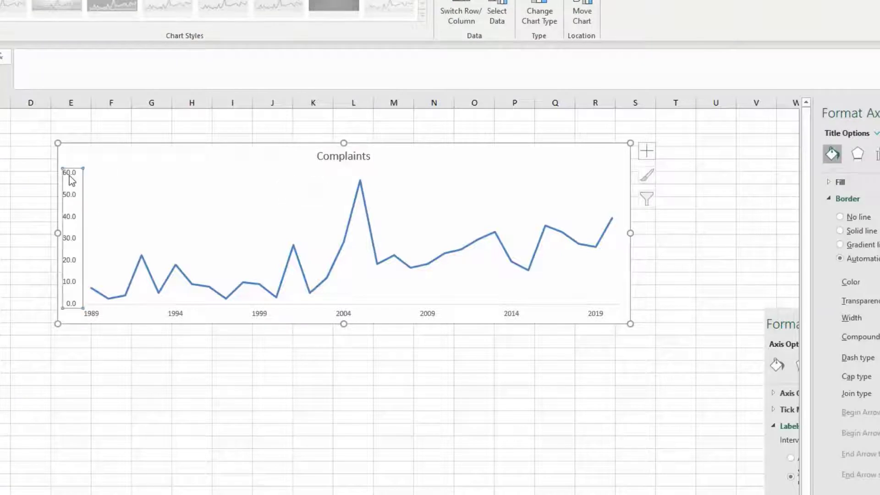
pyautogui.click(259, 318)
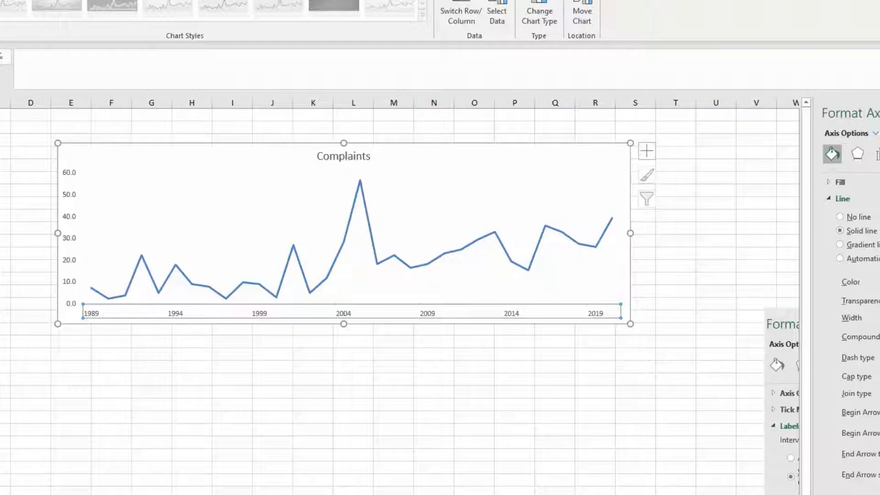
# Switch to the TimeSeries.sav dataset in IBM SPSS Statistics, then reposition and widen its Data Editor window
pyautogui.hotkey('alt', 'Tab')
pyautogui.moveTo(554, 56); pyautogui.dragTo(338, 56)
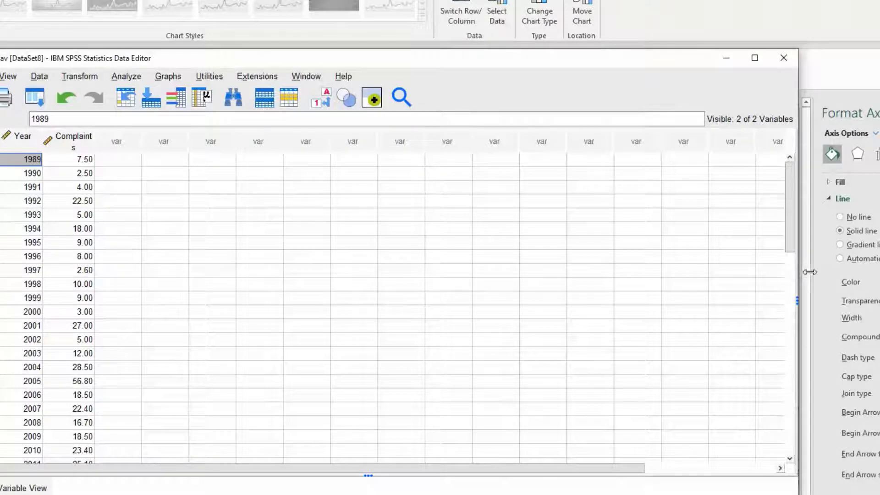
pyautogui.moveTo(810, 272); pyautogui.dragTo(879, 271)
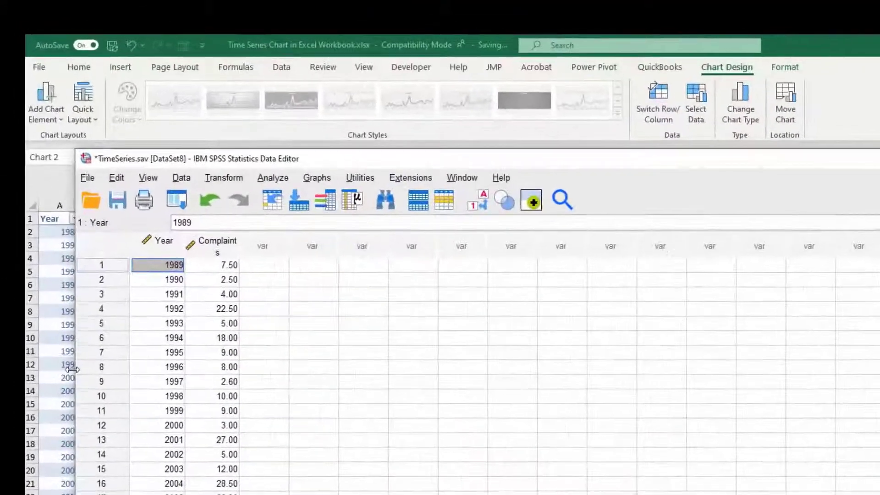
pyautogui.moveTo(46, 367); pyautogui.dragTo(34, 368)
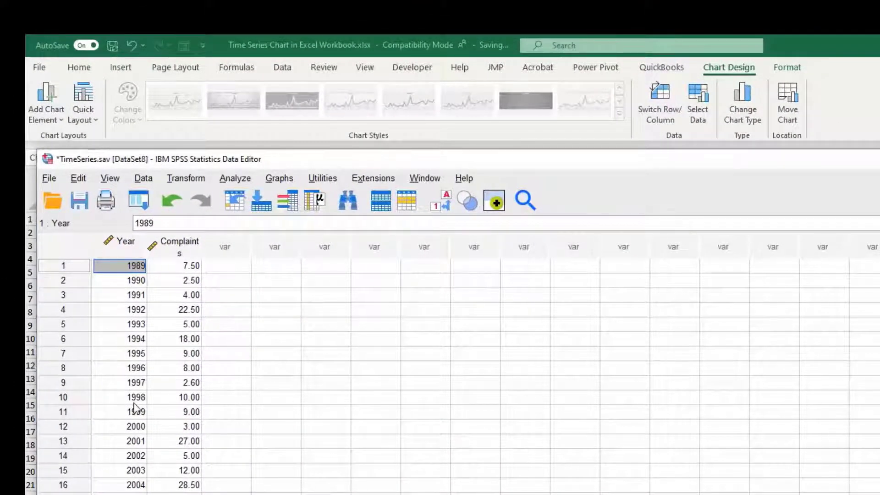
# Build a simple line chart in the Chart Builder with Year on the x-axis and Complaints on the y-axis
pyautogui.click(279, 178)
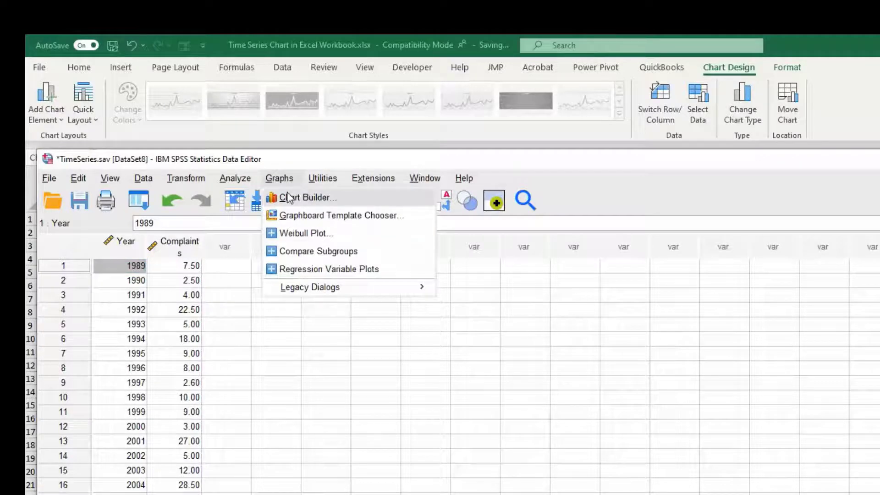
pyautogui.click(288, 198)
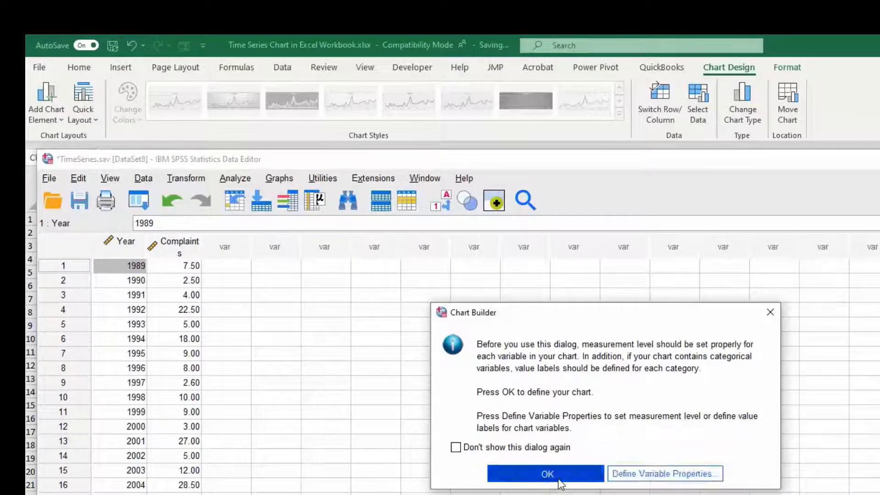
pyautogui.click(555, 477)
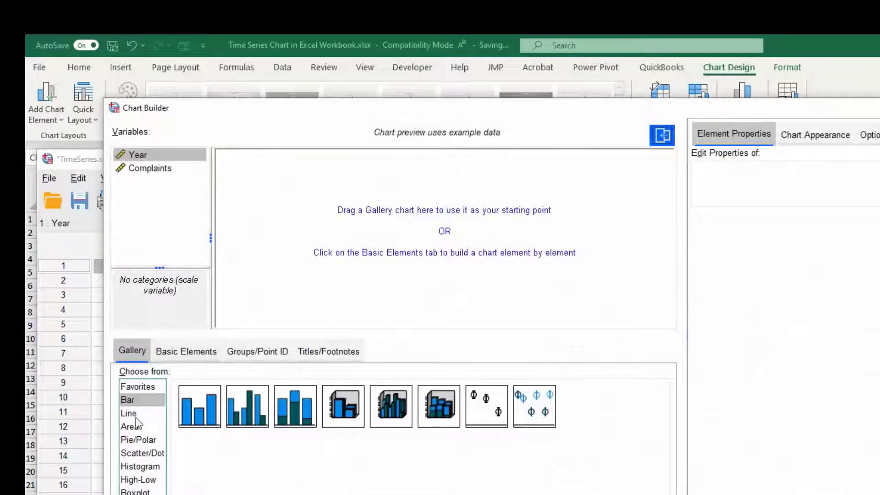
pyautogui.click(138, 414)
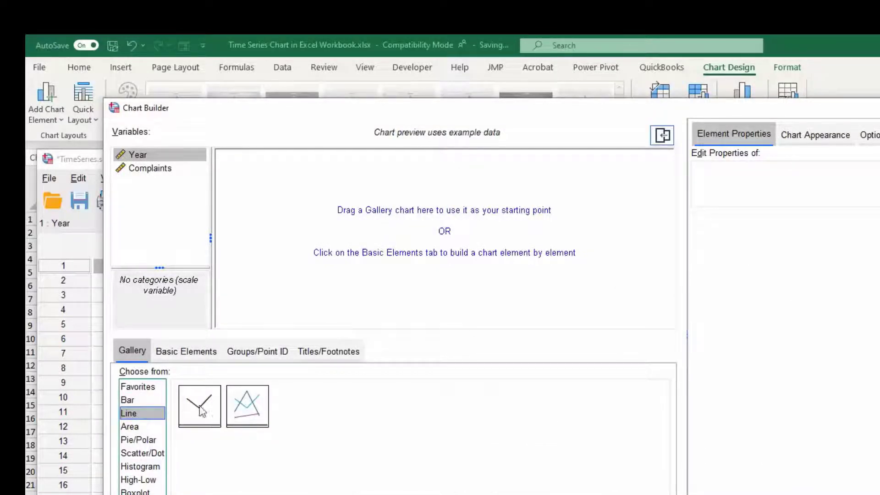
pyautogui.moveTo(202, 411); pyautogui.dragTo(381, 247)
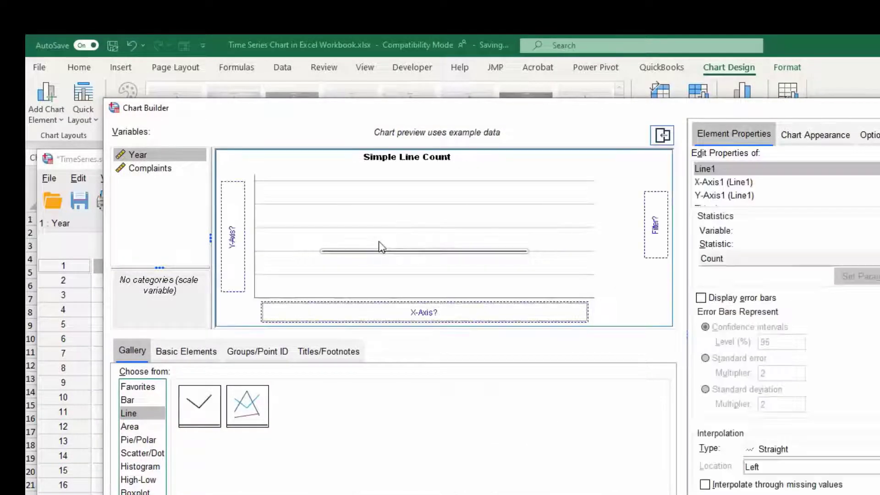
pyautogui.moveTo(174, 155); pyautogui.dragTo(419, 309)
pyautogui.moveTo(147, 169); pyautogui.dragTo(237, 221)
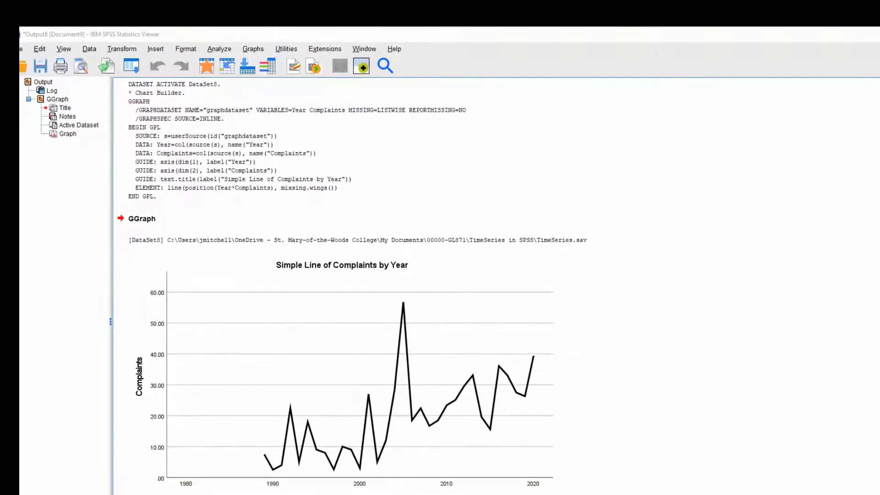
# Open the Simple Line of Complaints by Year graph in the chart editor
pyautogui.click(489, 364)
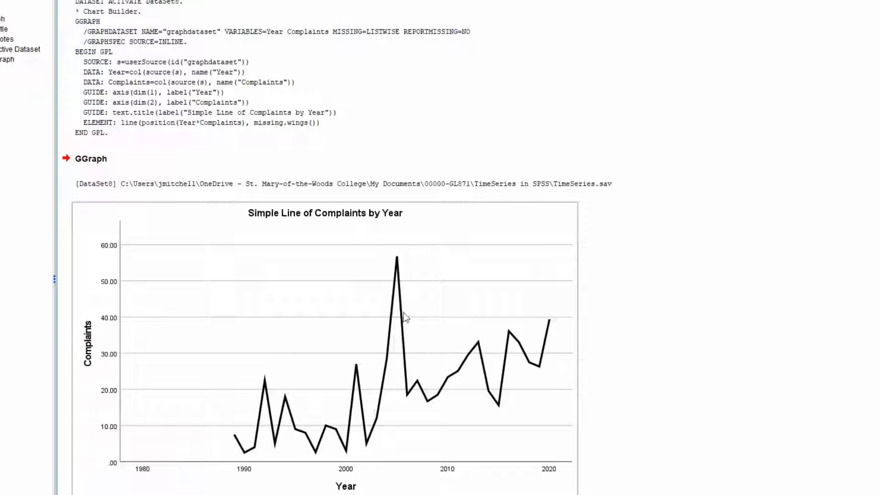
pyautogui.click(397, 300)
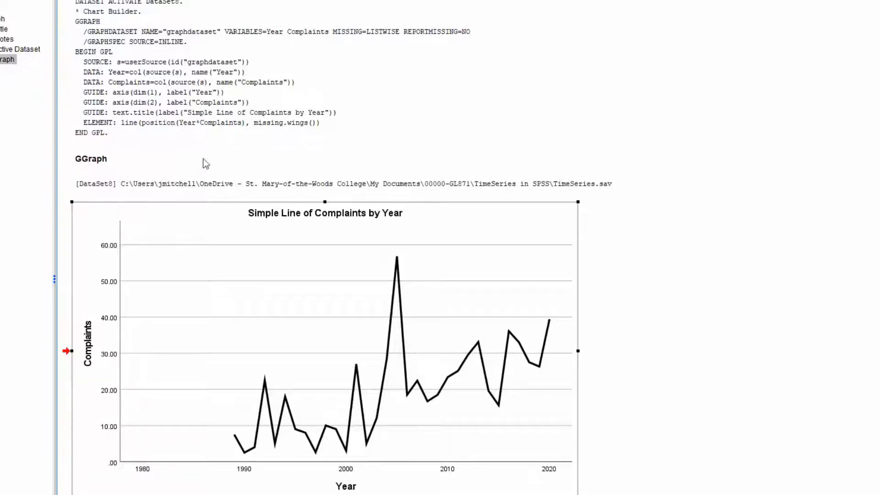
pyautogui.doubleClick(323, 301)
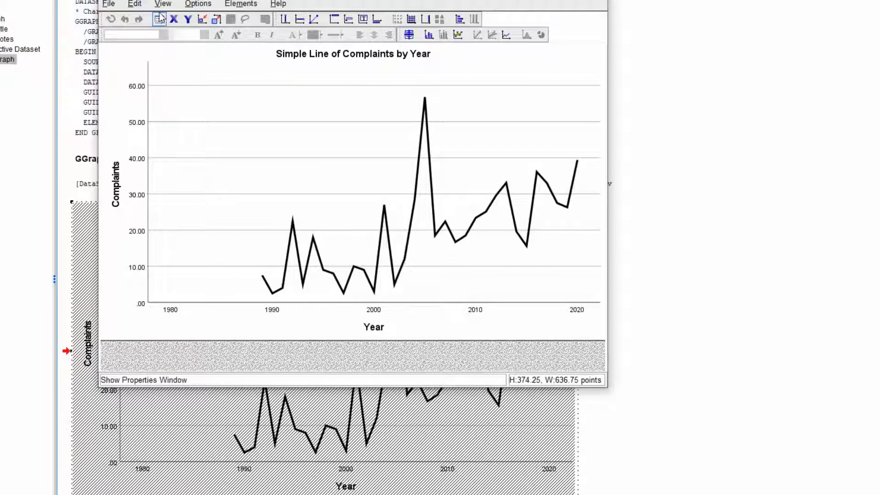
# Set the x-axis scale to a custom minimum of 1989 and a major increment of 5, and apply the changes
pyautogui.click(134, 5)
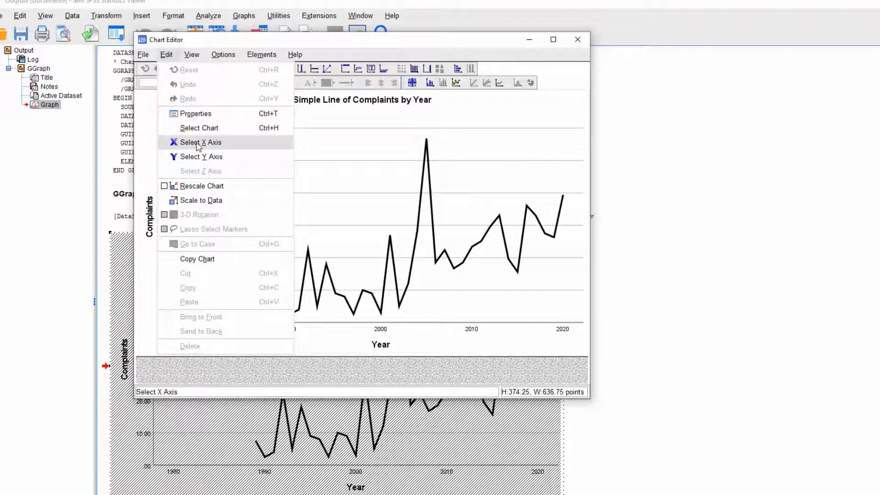
pyautogui.click(199, 143)
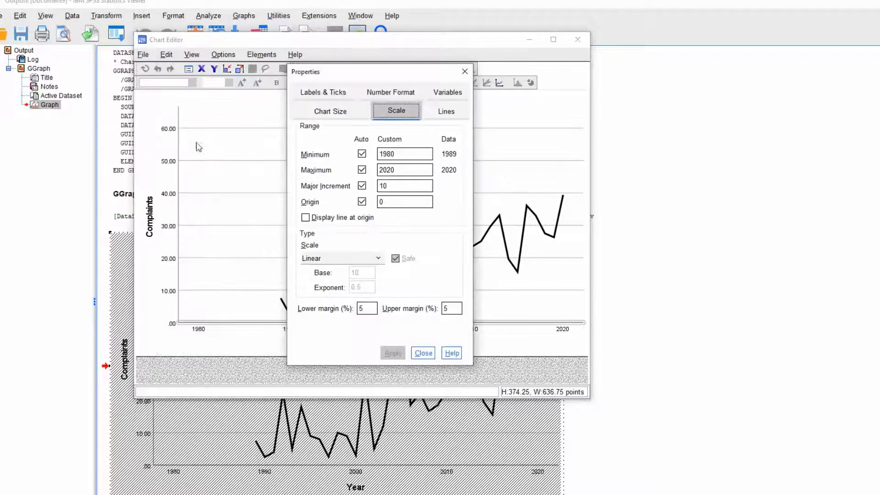
pyautogui.click(404, 152)
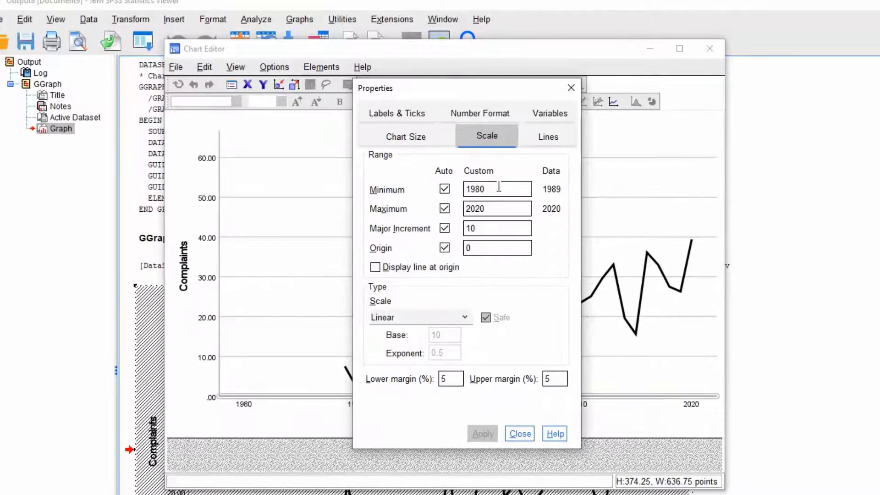
pyautogui.press('BackSpace')
pyautogui.press('BackSpace')
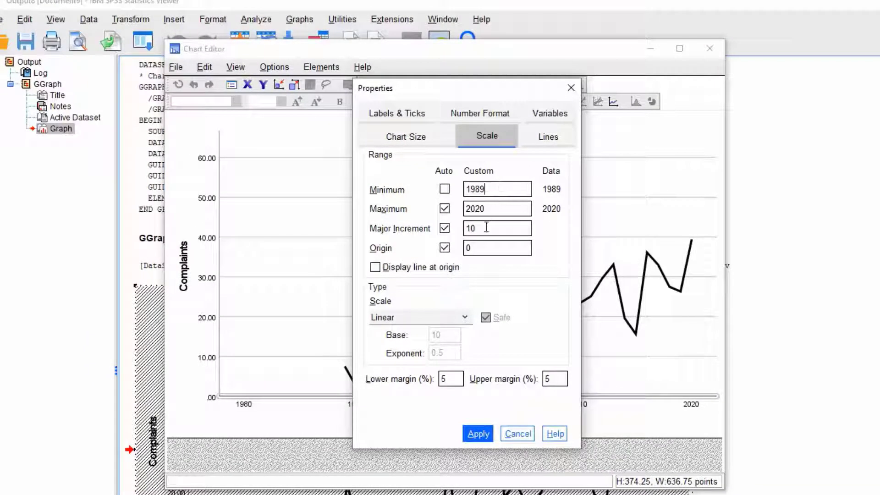
pyautogui.moveTo(486, 227); pyautogui.dragTo(465, 227)
pyautogui.write('5')
pyautogui.click(479, 434)
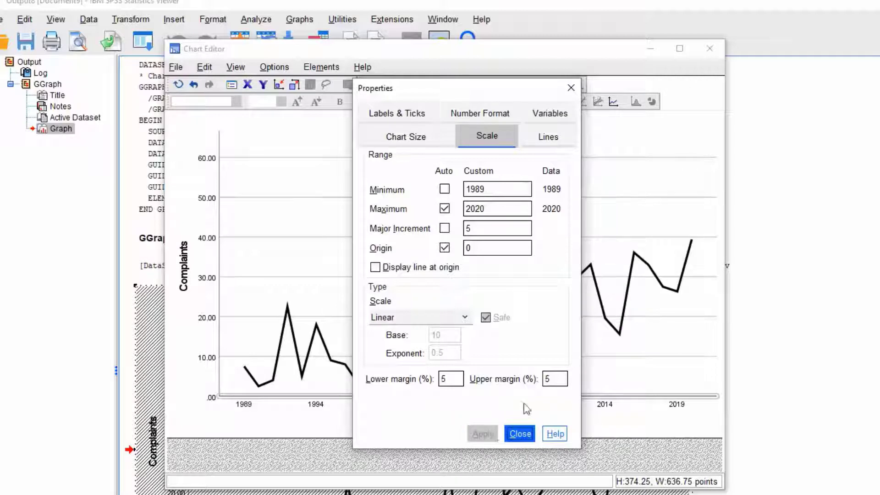
pyautogui.click(520, 433)
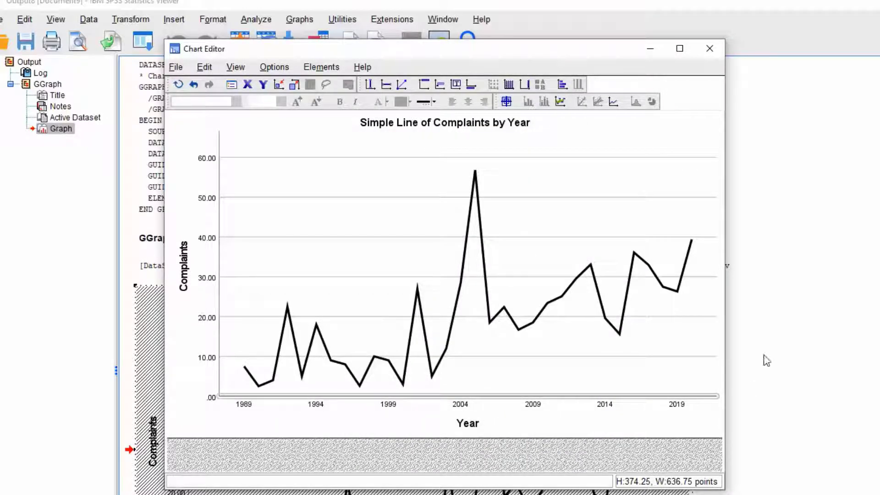
# Arrange the Excel Complaints chart and the SPSS Chart Editor side by side for comparison, and select the SPSS chart's title
pyautogui.moveTo(588, 56); pyautogui.dragTo(573, 96)
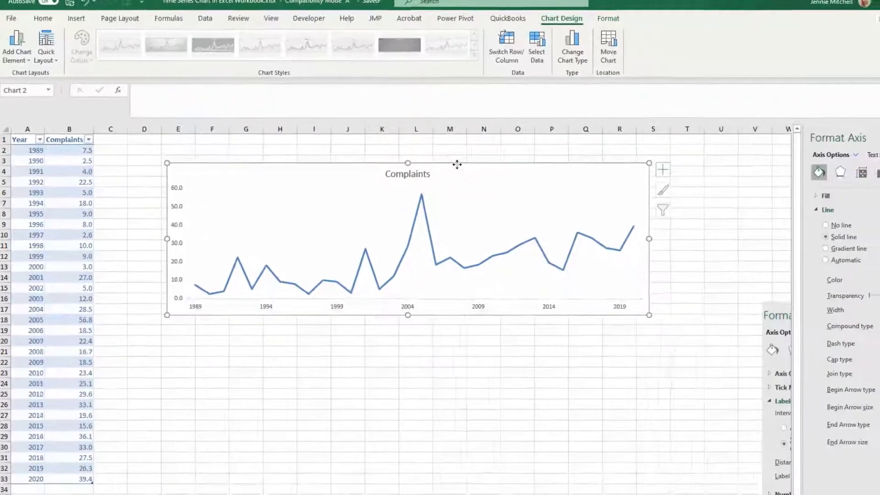
pyautogui.moveTo(457, 165); pyautogui.dragTo(330, 161)
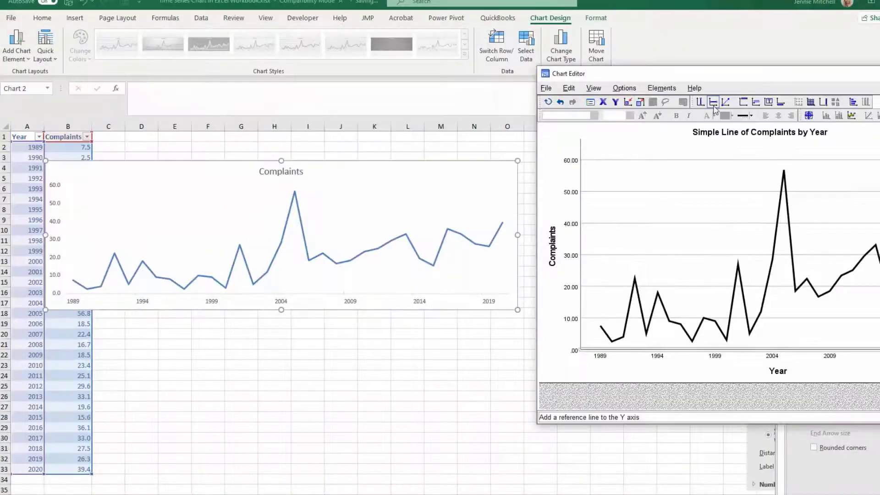
pyautogui.moveTo(722, 78); pyautogui.dragTo(625, 45)
pyautogui.click(651, 104)
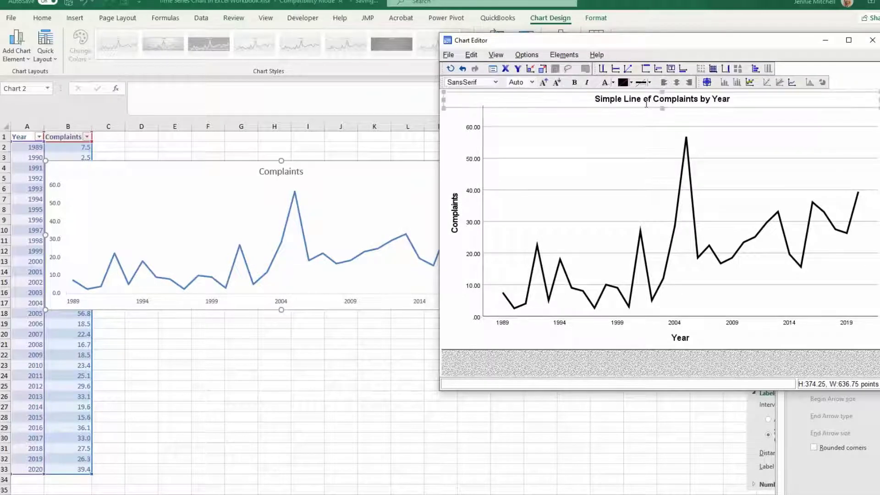